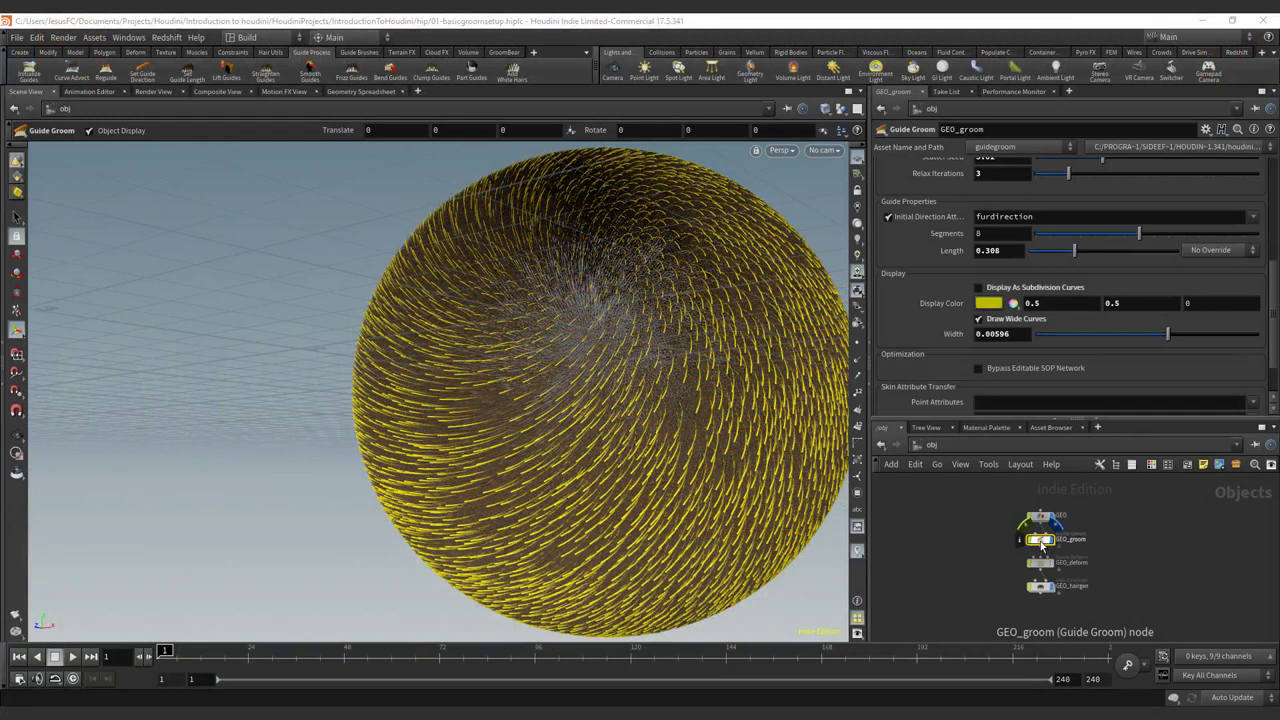
Inside the GEO_groom object, change the guideprocess1 operation from Bend to Set Direction.
double_click(1040, 541)
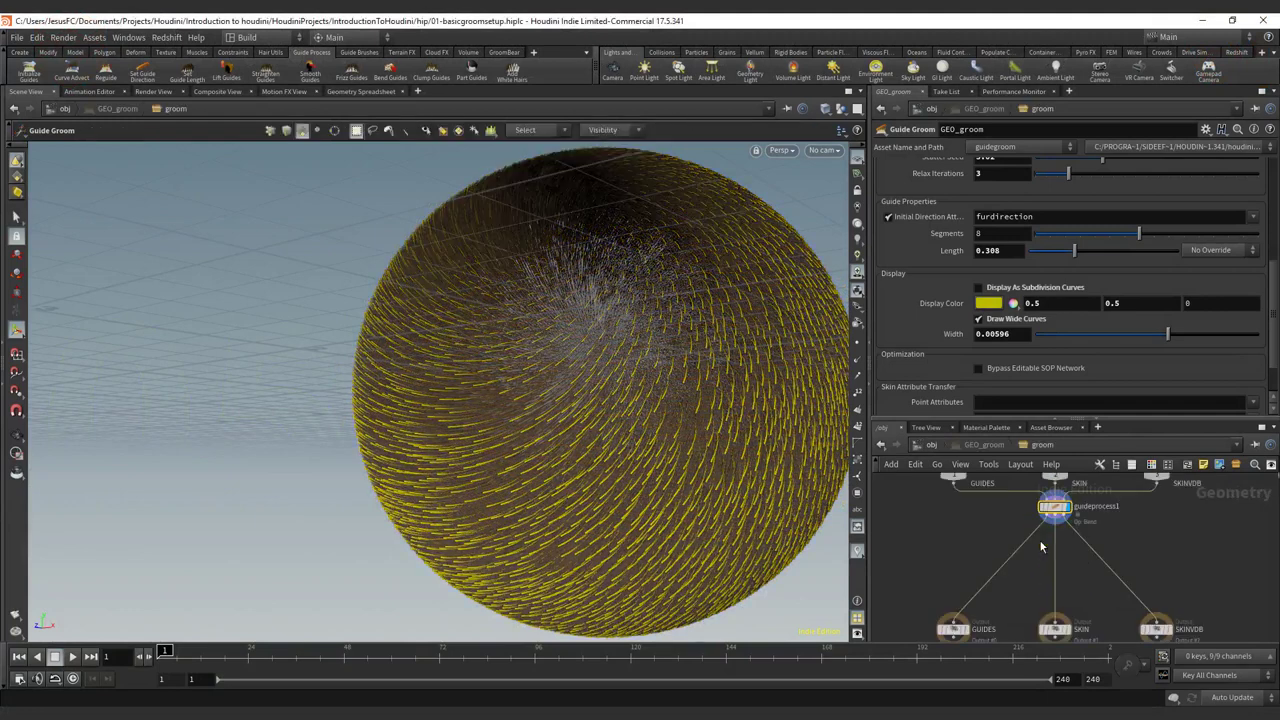
mouse_move(1056, 508)
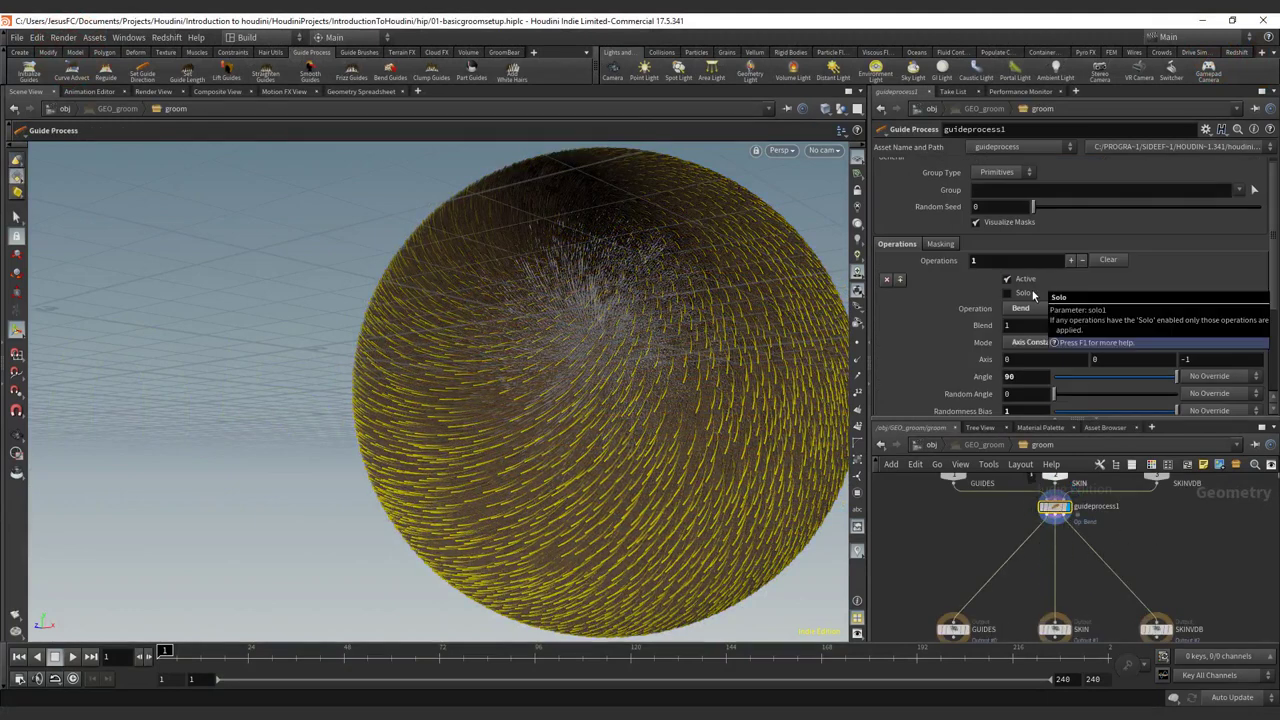
left_click(1082, 307)
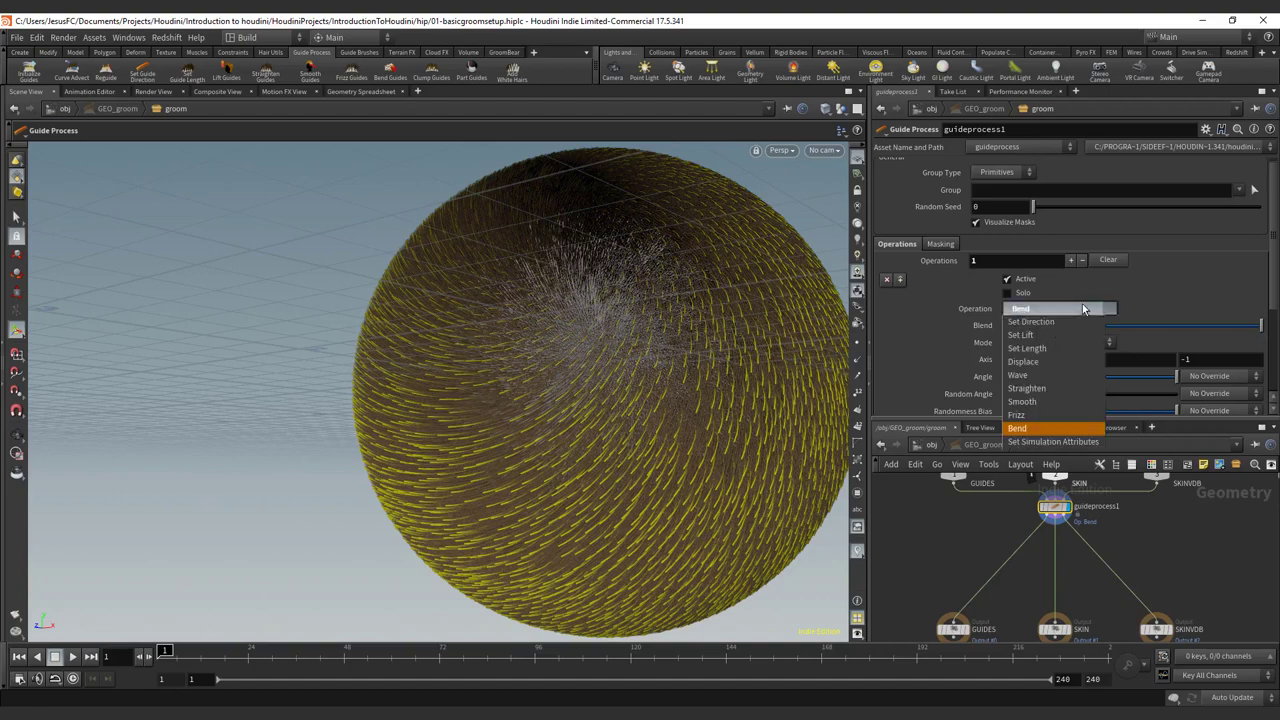
left_click(1057, 322)
key("Escape")
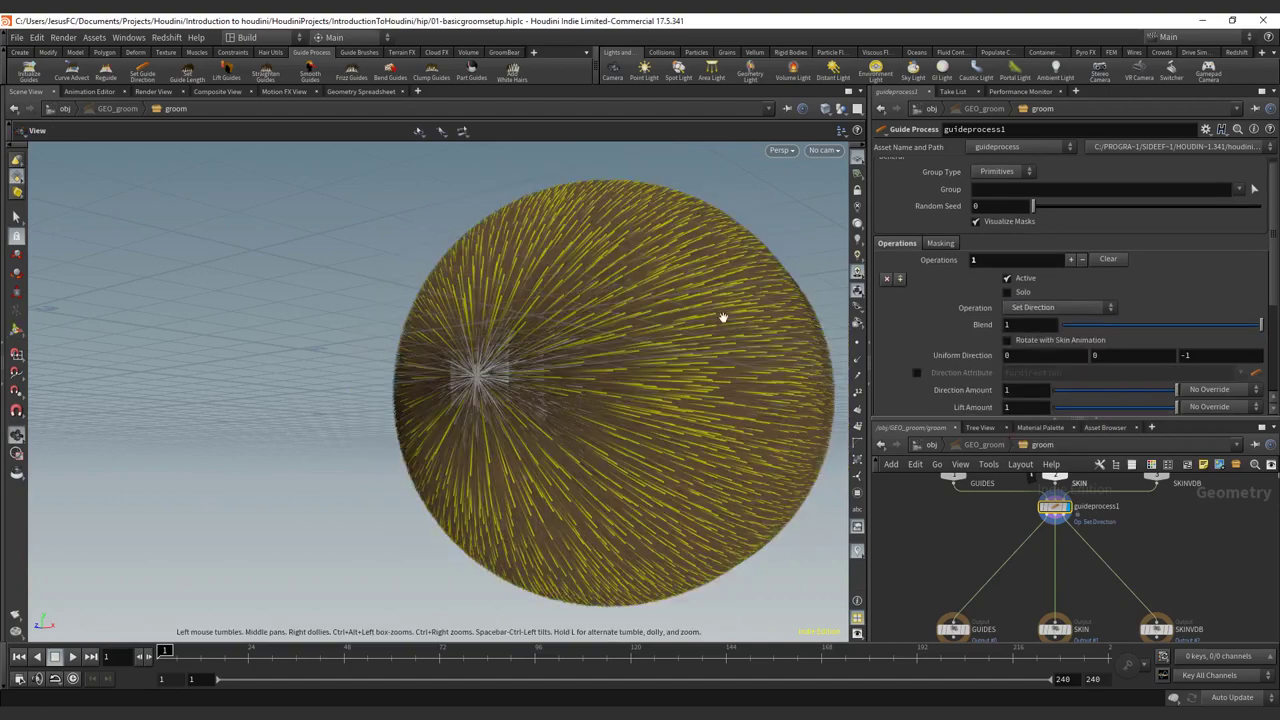
left_click_drag(723, 320, 492, 307)
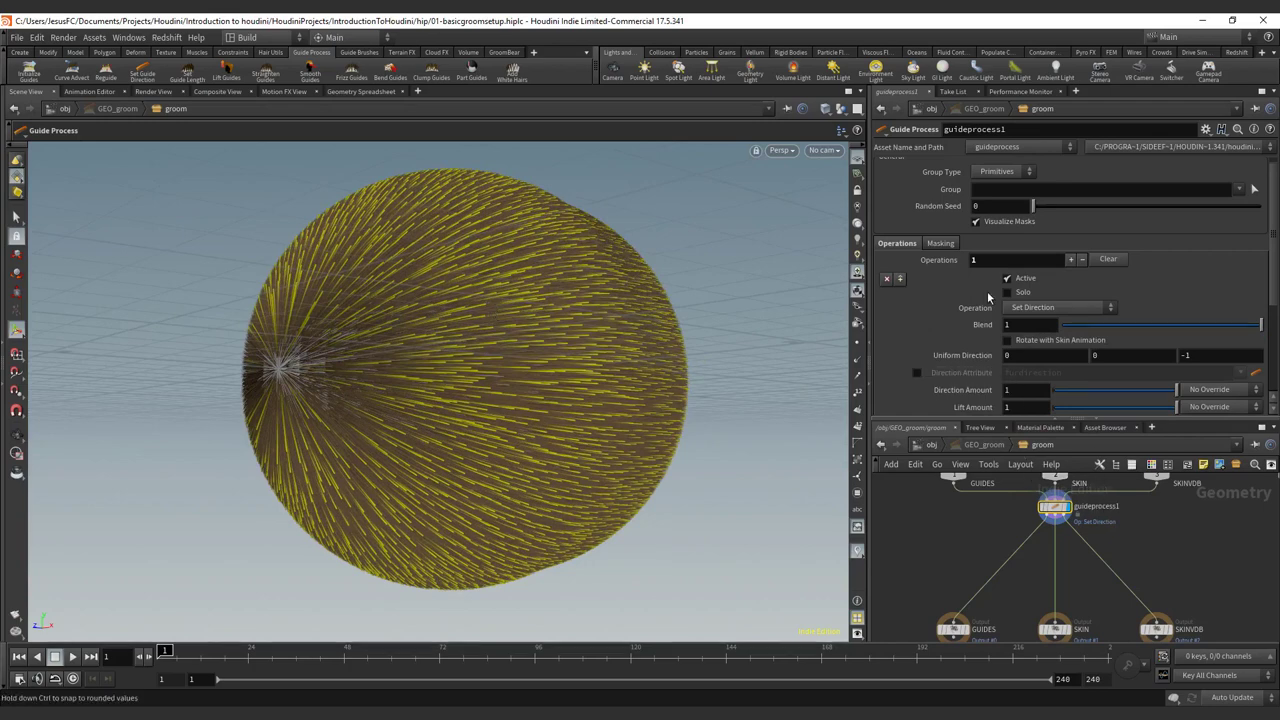
Try lower blend strengths for the Set Direction operation, ending with Blend at 0.087.
scroll(1273, 245, "down", 2)
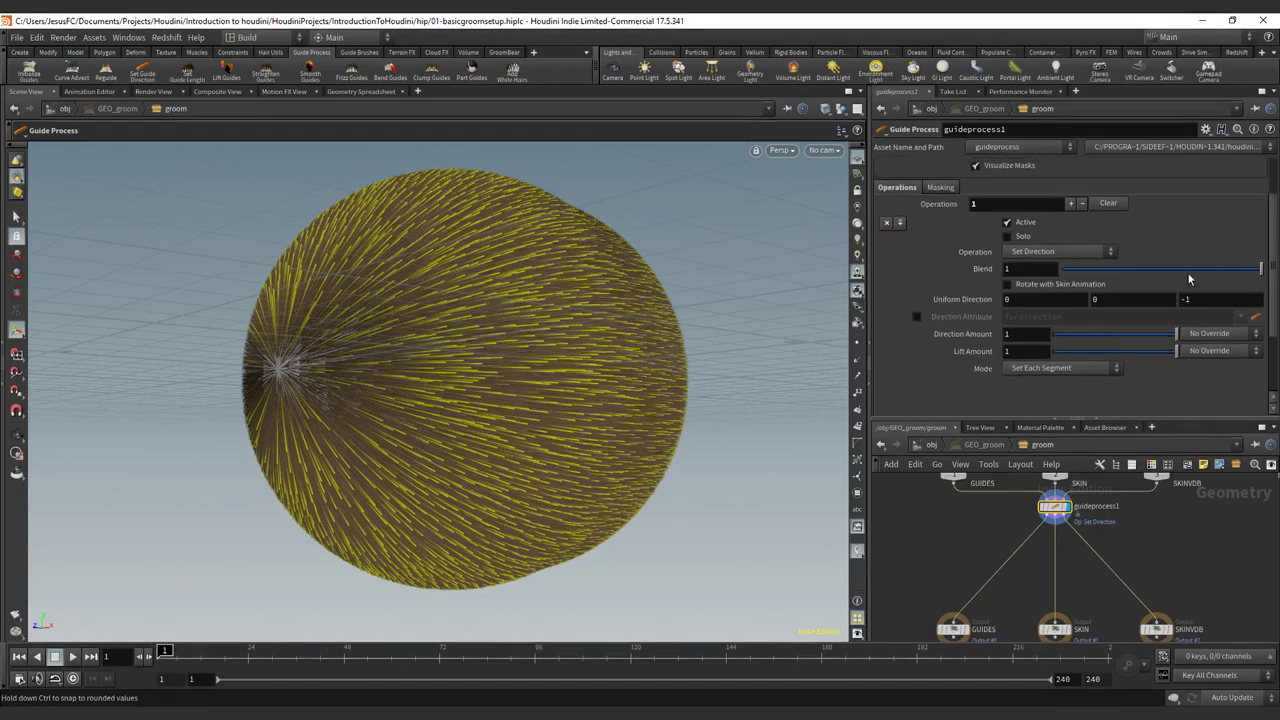
left_click_drag(1210, 268, 1200, 270)
left_click_drag(1097, 272, 1273, 265)
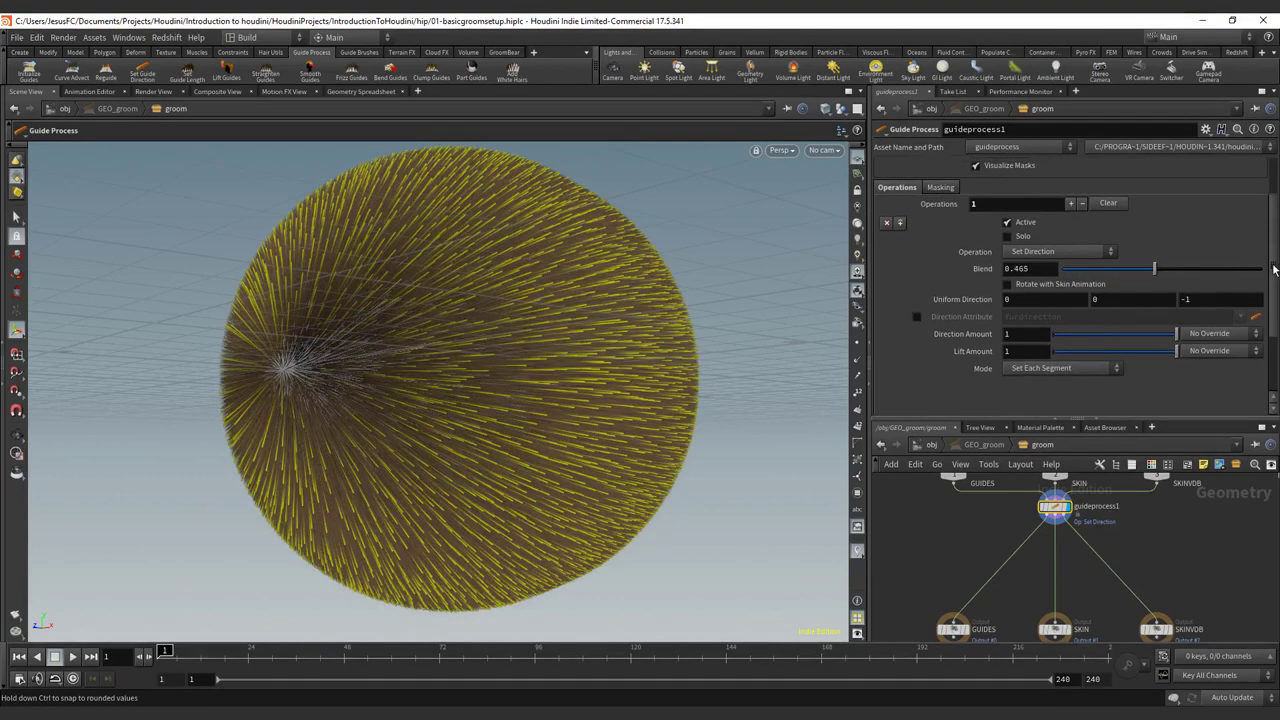
mouse_move(1116, 268)
left_mouse_down()
mouse_move(1080, 270)
mouse_move(1120, 278)
mouse_move(1097, 274)
left_mouse_up()
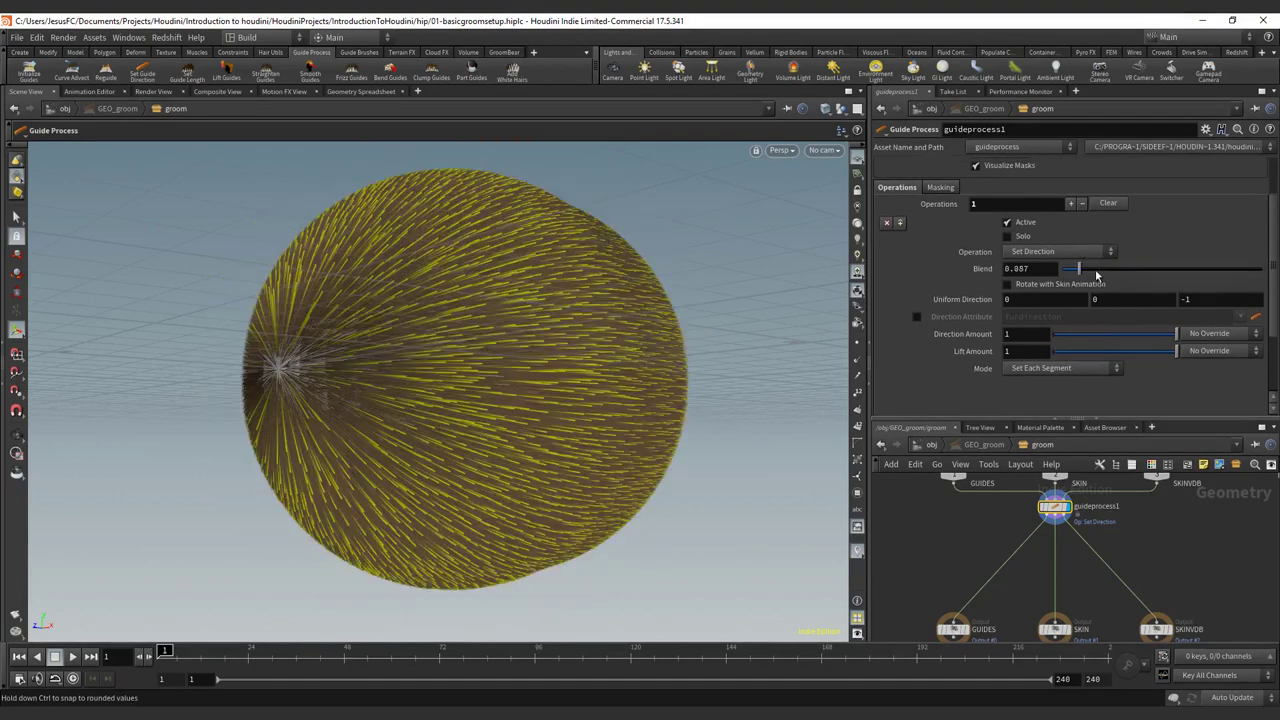
left_click_drag(685, 297, 569, 313, "alt")
scroll(588, 284, "down", 2)
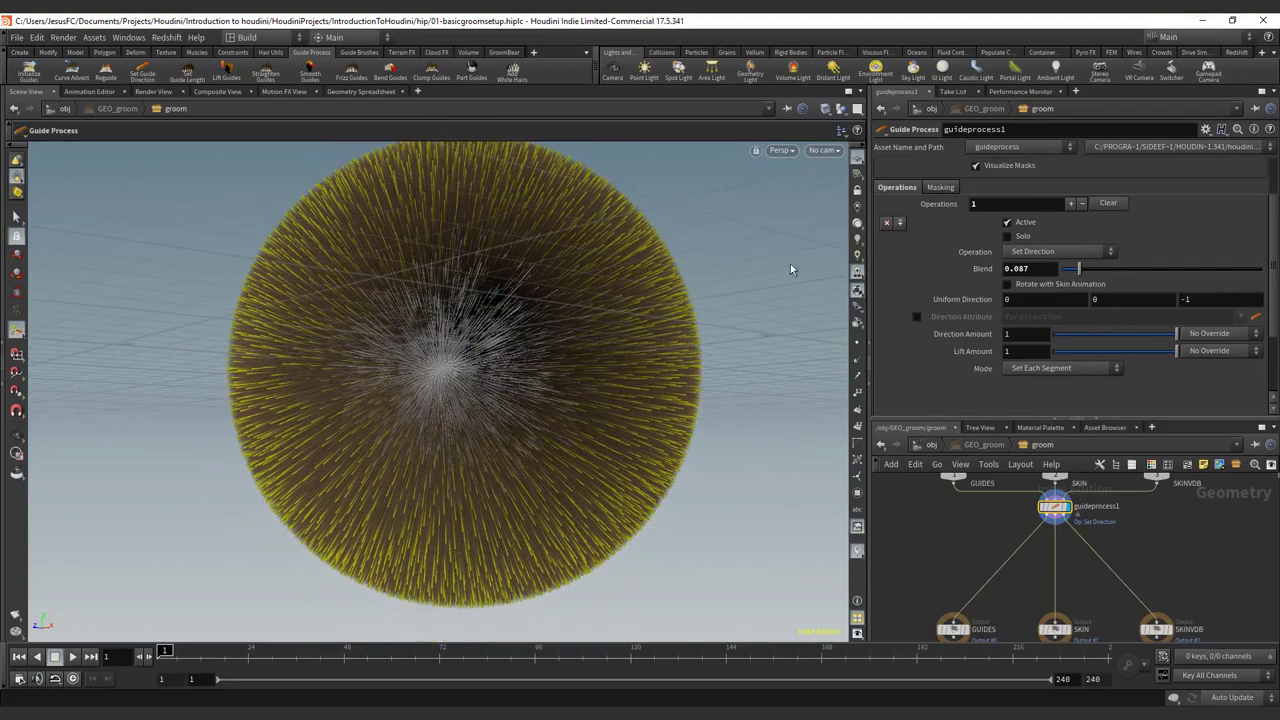
Hide the GEO_hairgen object at the object level and set guideprocess1's Blend back to 1.
left_click(930, 445)
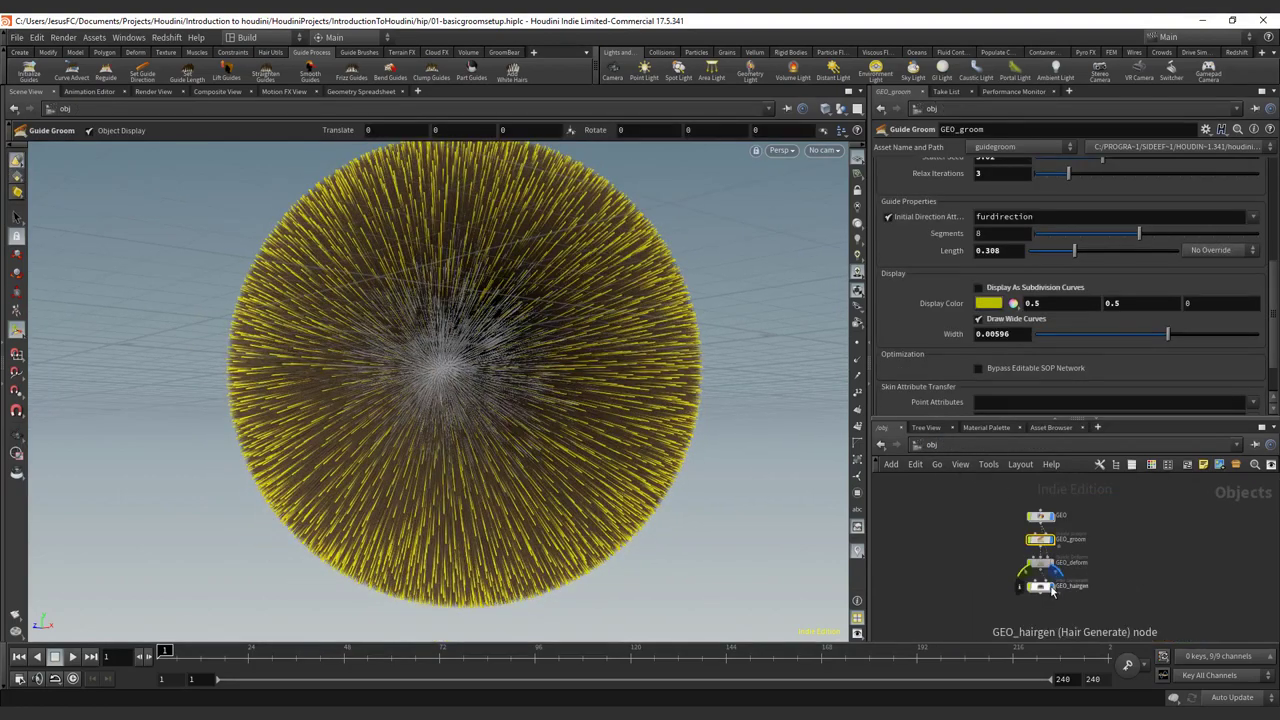
double_click(1041, 541)
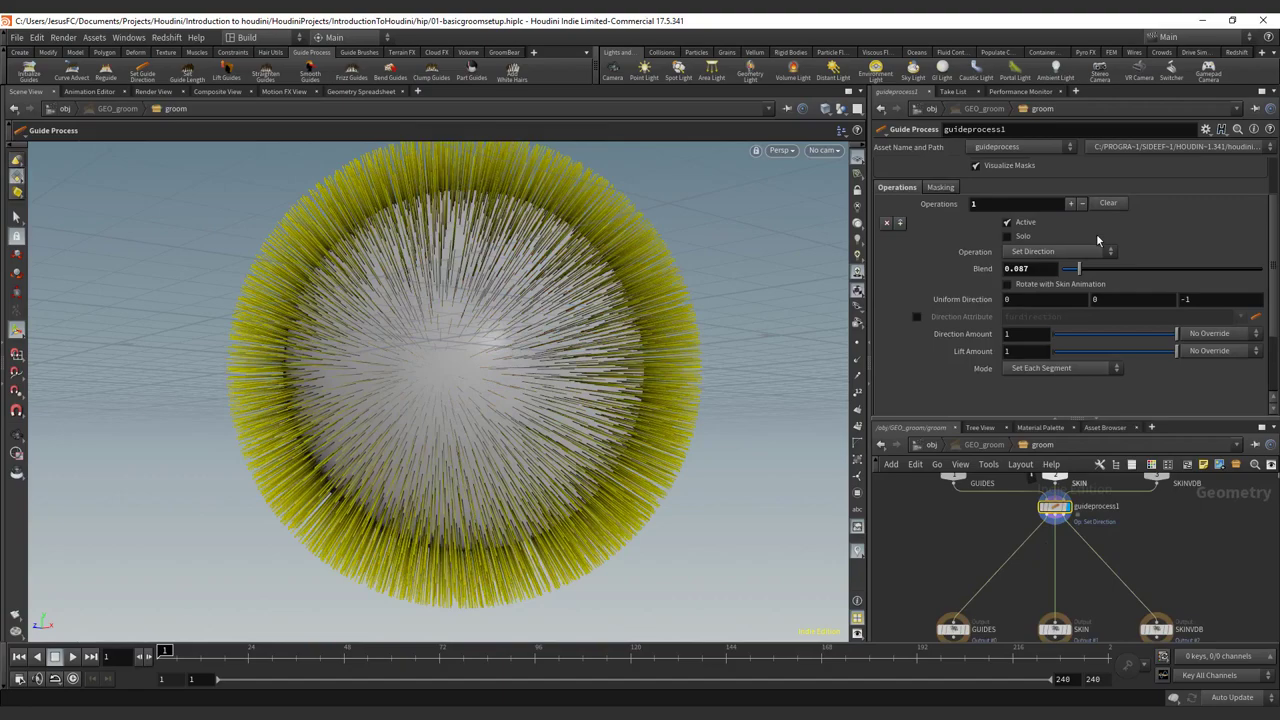
left_click_drag(1086, 270, 1125, 270)
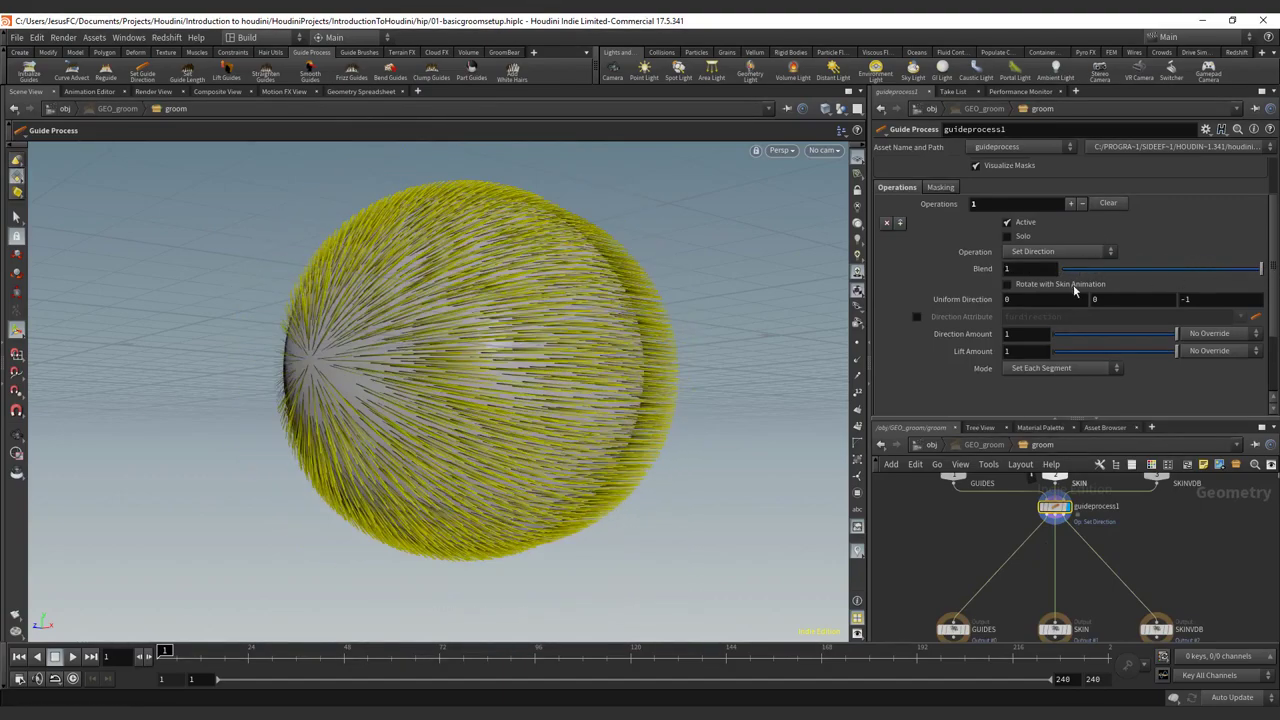
Test the Set Direction operation with Rotate with Skin Animation on, Blend at 0, and Active off.
left_click(1027, 281)
left_click_drag(1027, 280, 1058, 274)
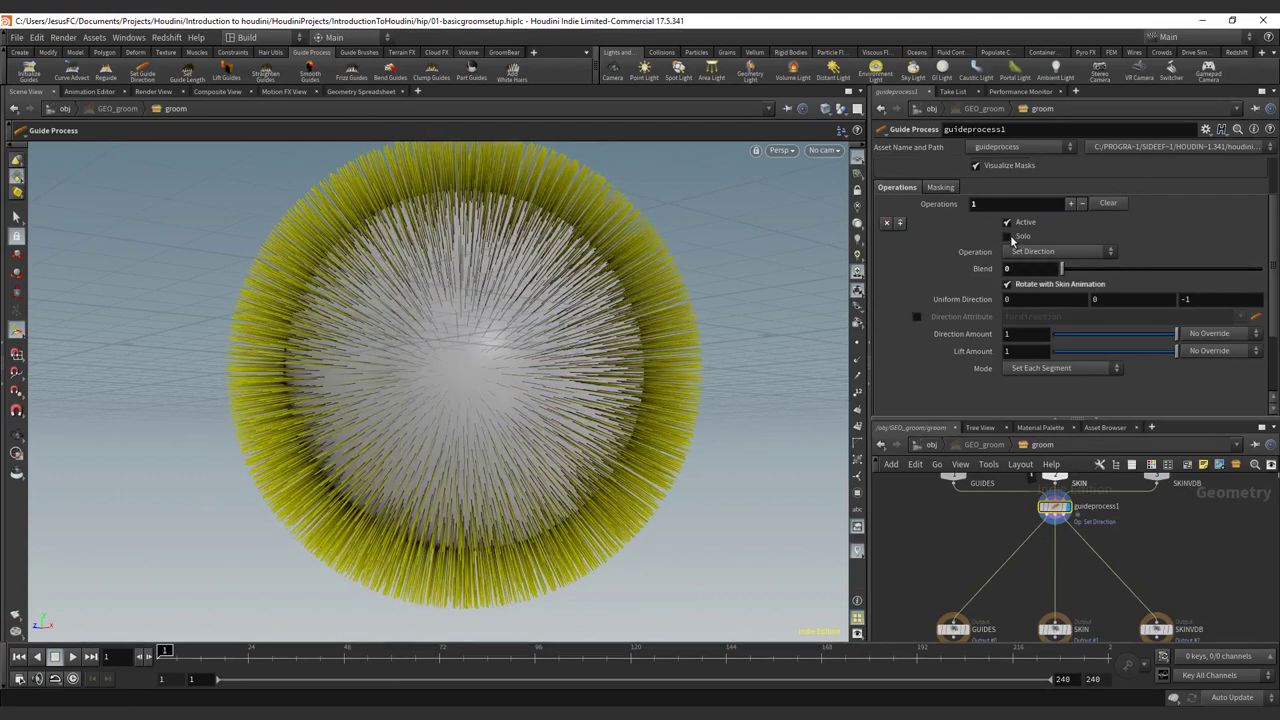
left_click(1022, 235)
left_click(1008, 222)
left_click(1018, 224)
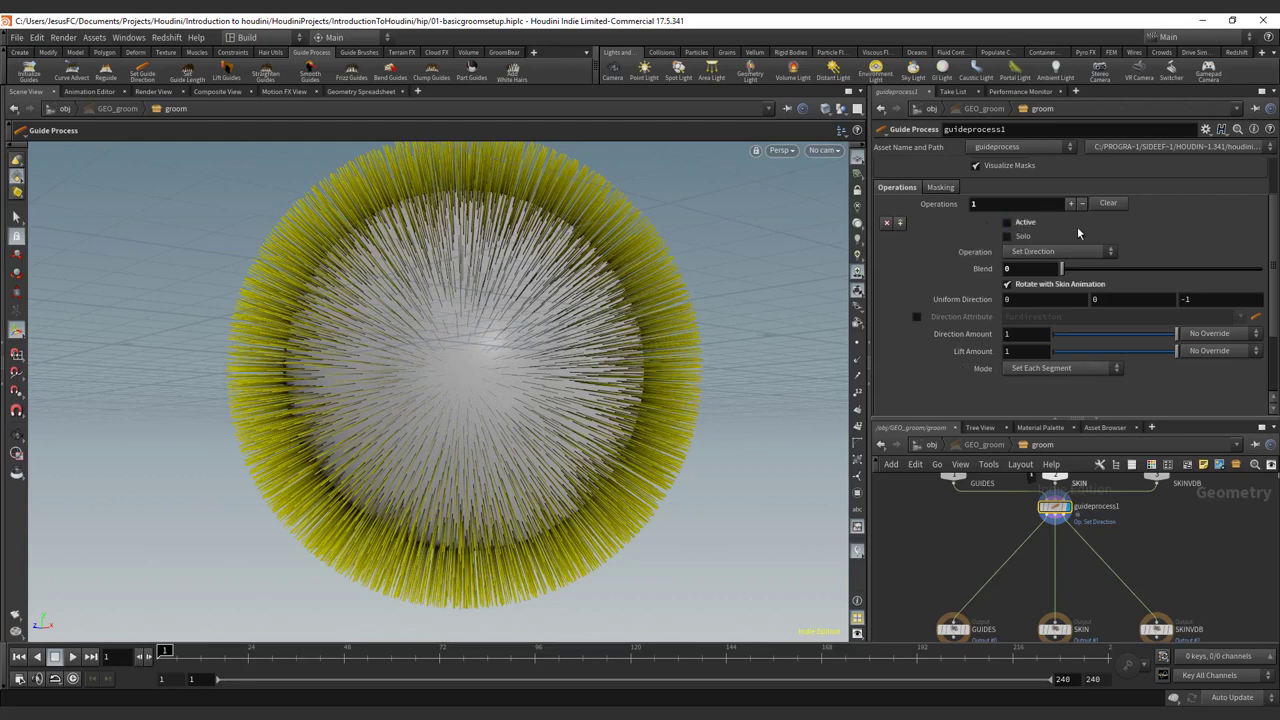
Reactivate the Set Direction operation with Blend at 1 and Rotate with Skin Animation off.
left_click(1018, 222)
left_click(1020, 237)
left_click_drag(1088, 270, 1266, 273)
left_click(1048, 285)
Set the Uniform Direction of the guides to 1, 0, 0.
left_click(1247, 303)
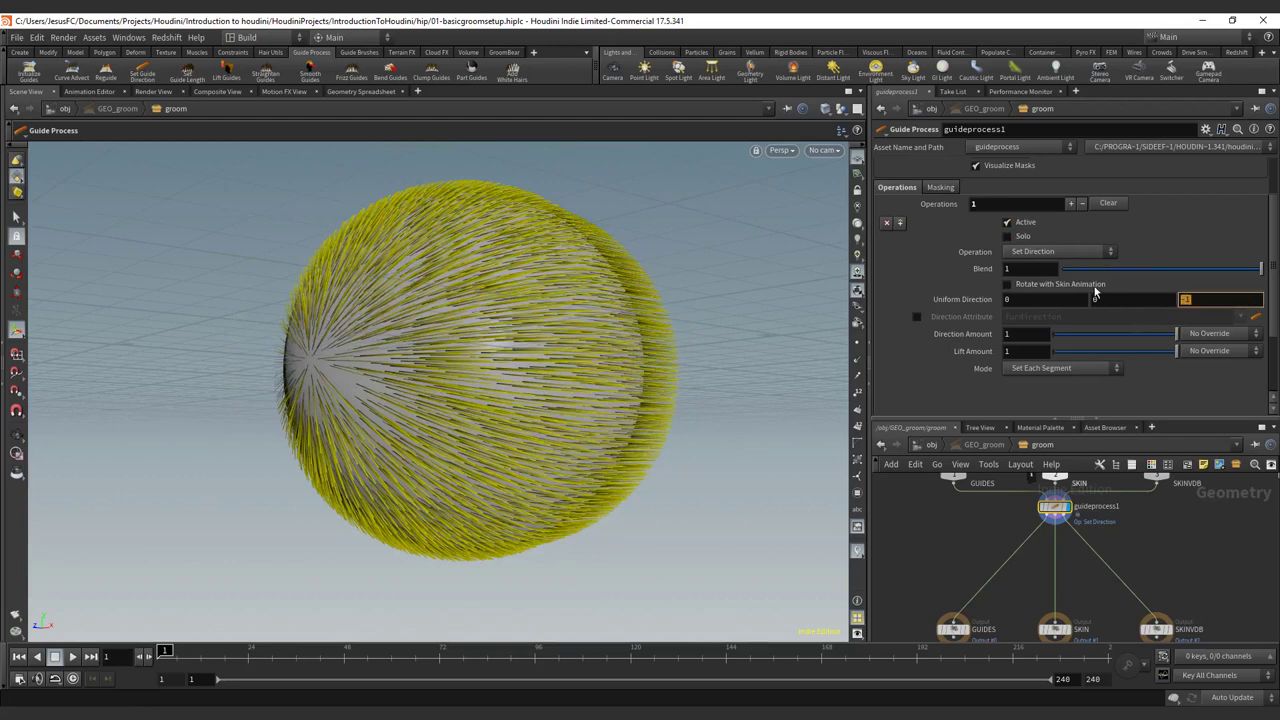
left_click(1038, 298)
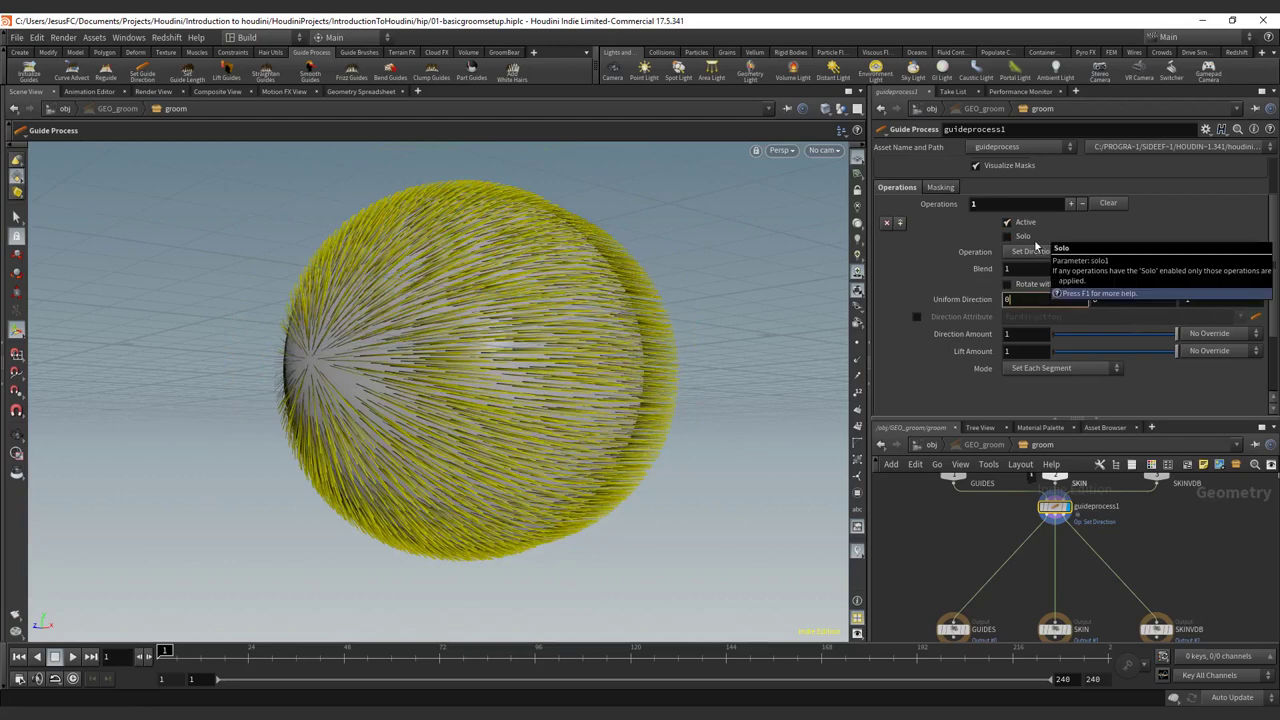
type("1")
key("Tab")
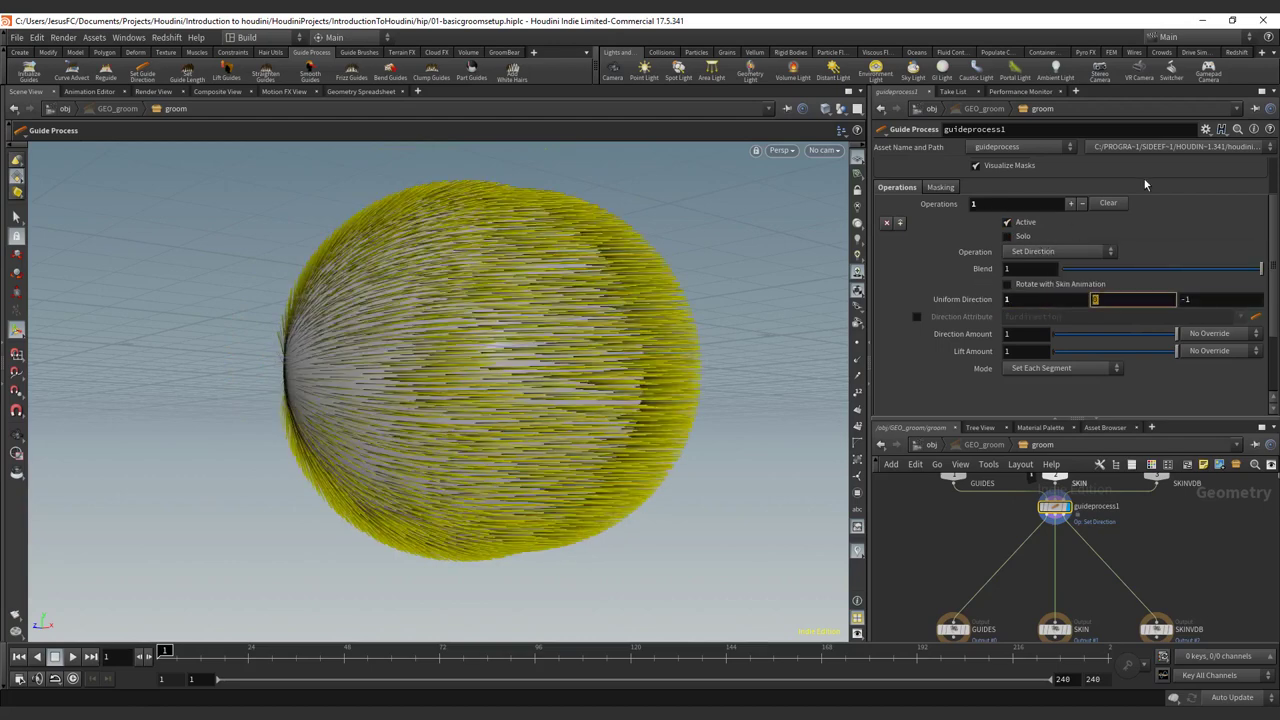
key("Tab")
type("0")
key("Return")
key("Escape")
left_click_drag(666, 271, 711, 329)
Set the Uniform Direction back to 0, 0, -1.
left_click_drag(1020, 301, 970, 309)
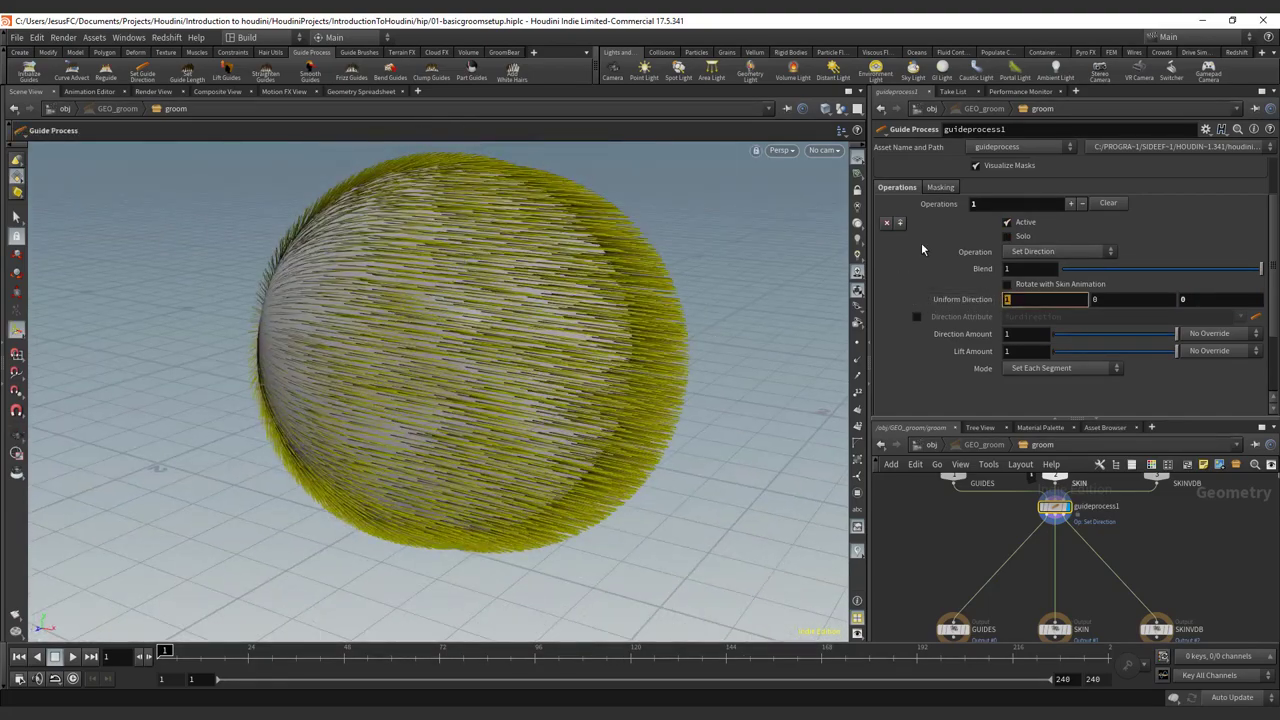
type("0")
key("Tab")
key("Tab")
type("-1")
key("Return")
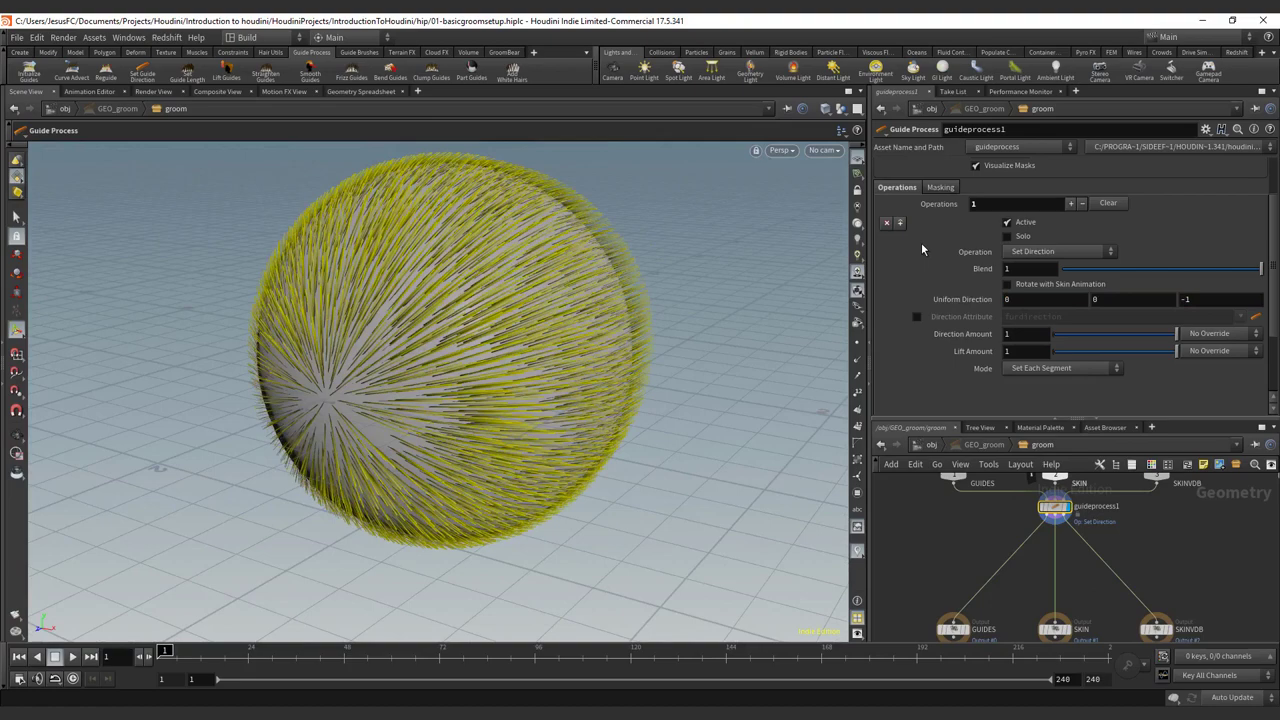
Try a Lift Amount of 0.467 on the guides and return it to 1.
left_click_drag(659, 298, 450, 260)
mouse_move(1100, 333)
left_mouse_down()
mouse_move(1048, 335)
mouse_move(1211, 334)
mouse_move(1062, 350)
mouse_move(1130, 351)
mouse_move(1110, 351)
left_mouse_up()
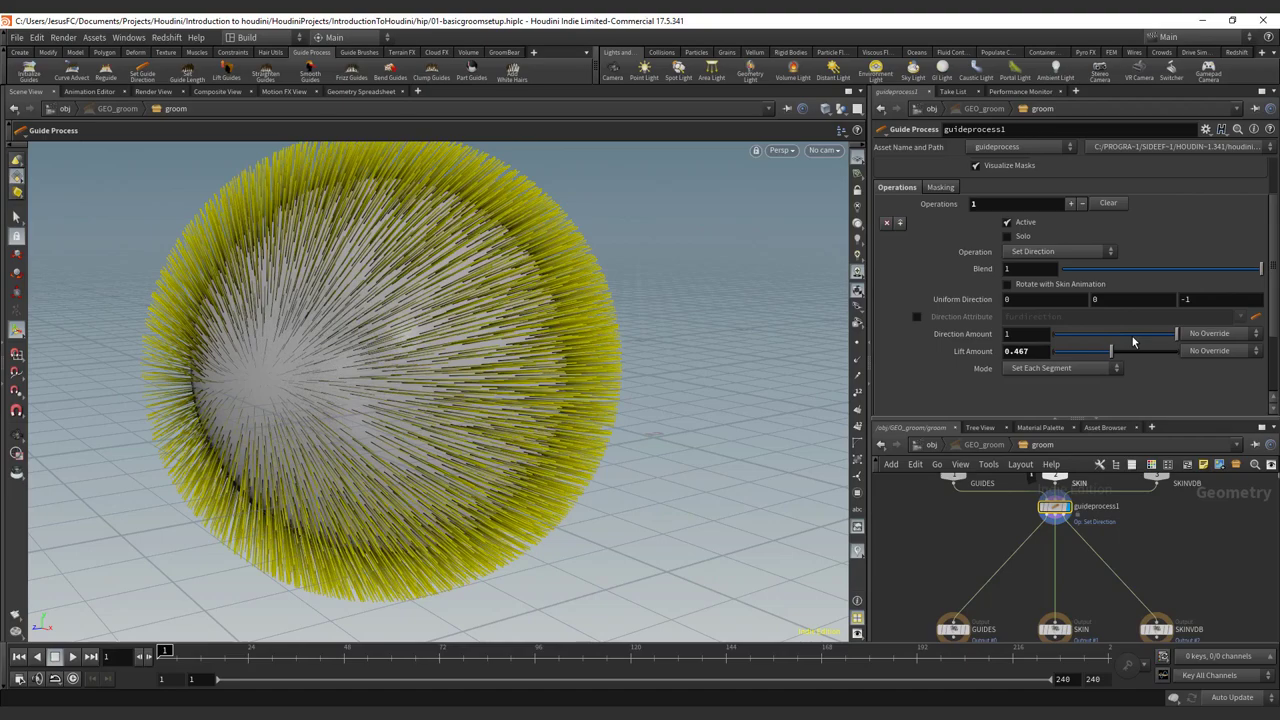
key("Escape")
left_click_drag(657, 303, 650, 372)
left_click_drag(1110, 351, 1200, 358)
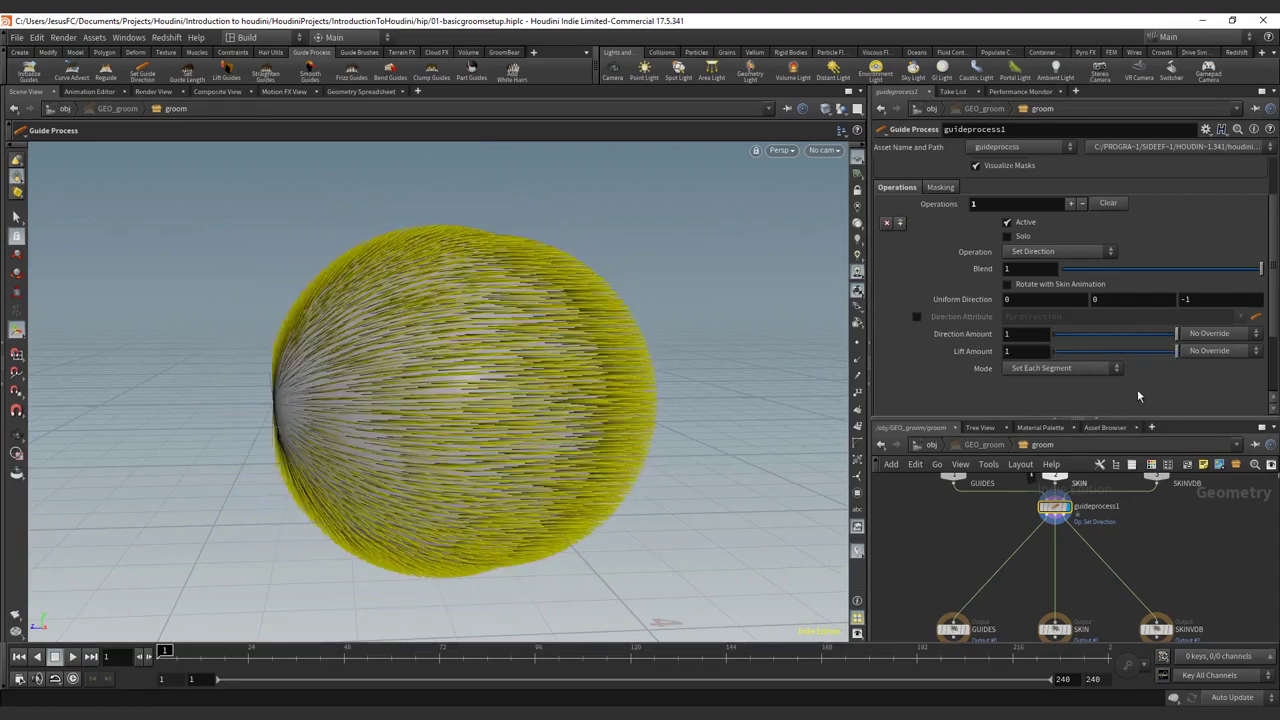
Try the alternative Mode for the Set Direction operation while varying the lift, and return to Set Each Segment with Lift Amount 1.
left_click(1078, 369)
left_click(1080, 381)
mouse_move(1130, 351)
left_mouse_down()
mouse_move(1060, 351)
mouse_move(1174, 352)
mouse_move(1050, 360)
mouse_move(1170, 352)
mouse_move(1128, 354)
mouse_move(1155, 351)
mouse_move(1110, 357)
mouse_move(1193, 358)
mouse_move(1092, 357)
mouse_move(1199, 363)
mouse_move(1119, 346)
mouse_move(1181, 352)
mouse_move(1216, 372)
left_mouse_up()
left_click(1106, 368)
left_click(1149, 377)
left_click(1092, 372)
left_click(1075, 393)
left_click(1056, 377)
left_click(1061, 382)
left_click(1112, 368)
left_click(1084, 396)
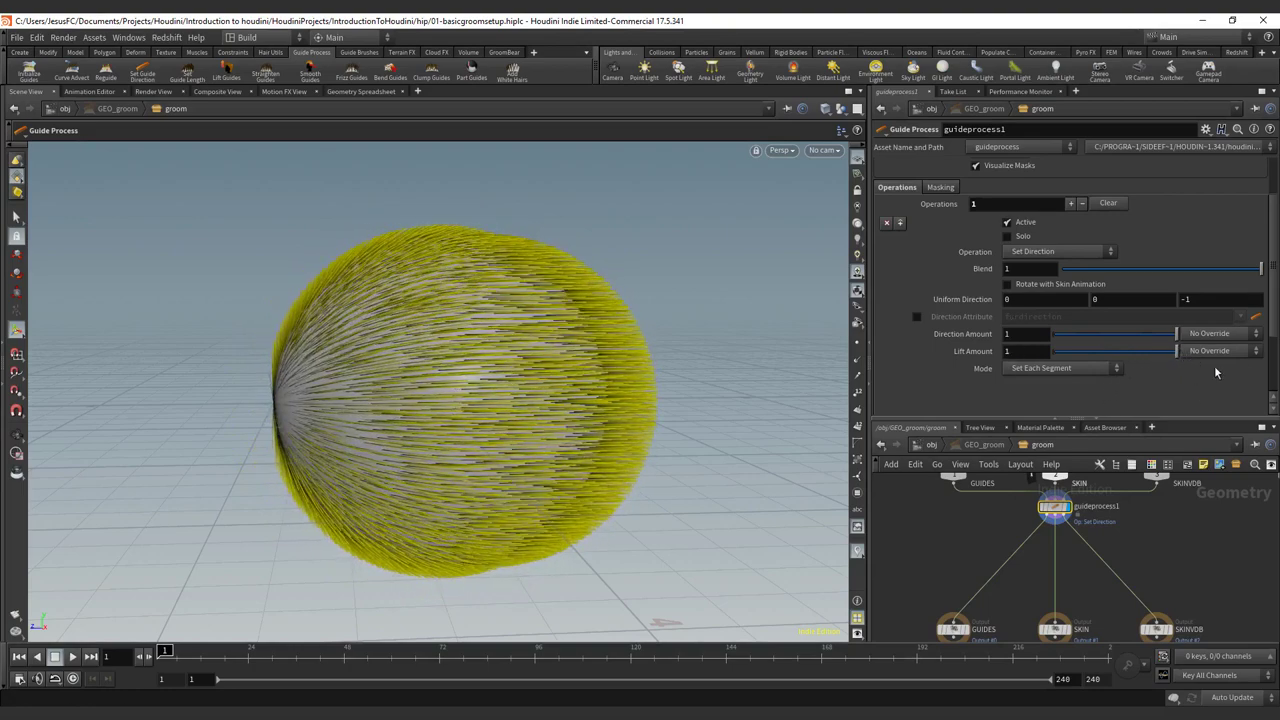
Try driving the guides with the furdirection Direction Attribute and switch it off again.
left_click(1067, 256)
left_click(1190, 245)
left_click(921, 319)
left_click_drag(916, 319, 923, 318)
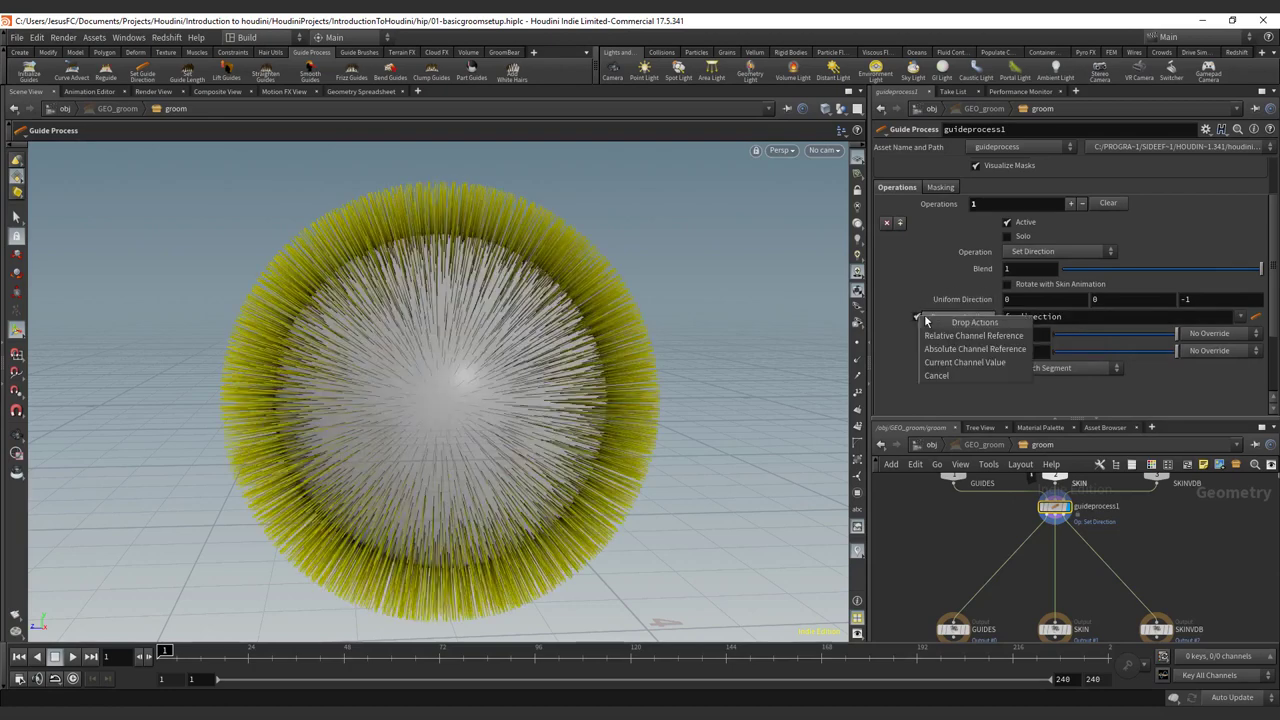
left_click(909, 310)
left_click(917, 318)
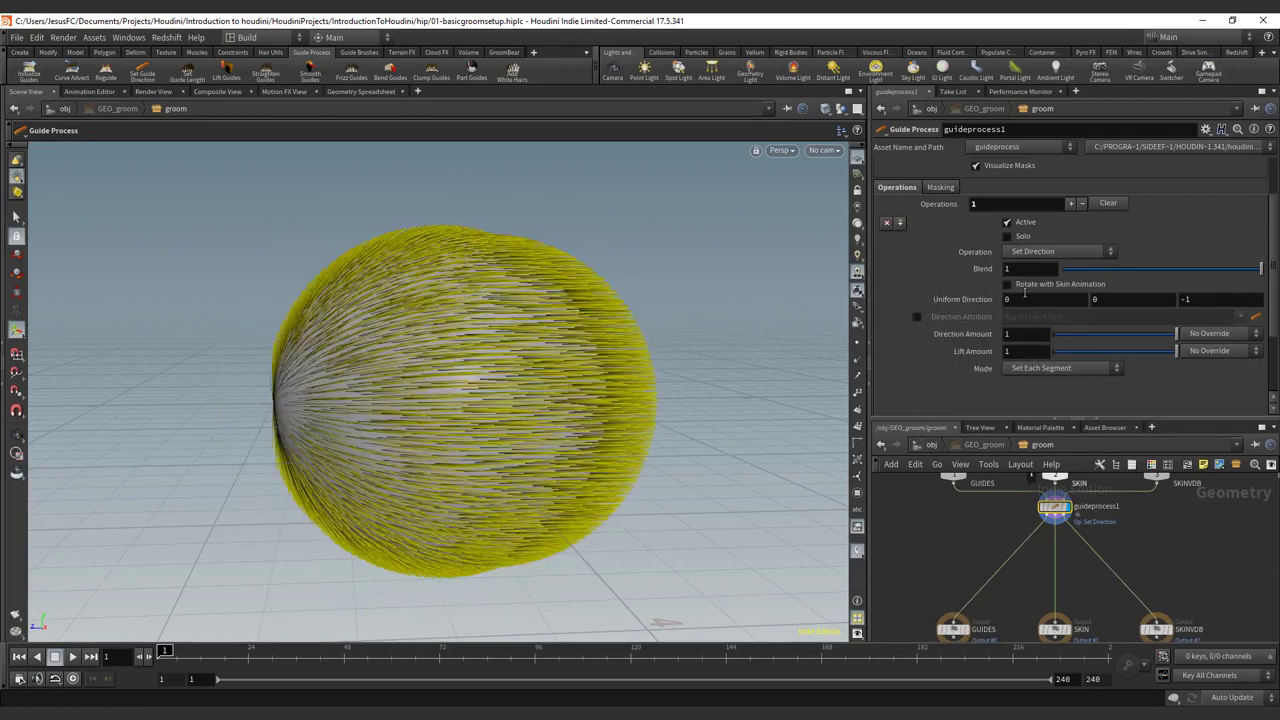
left_click(1186, 352)
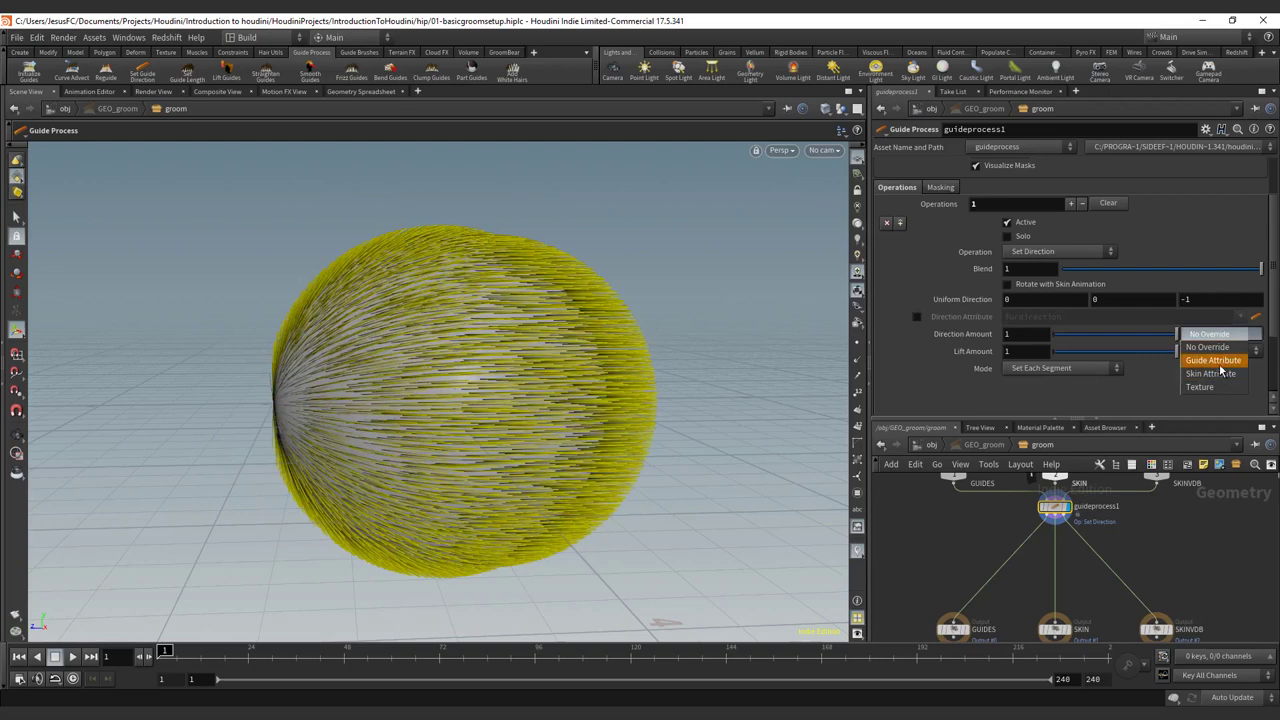
left_click(1134, 397)
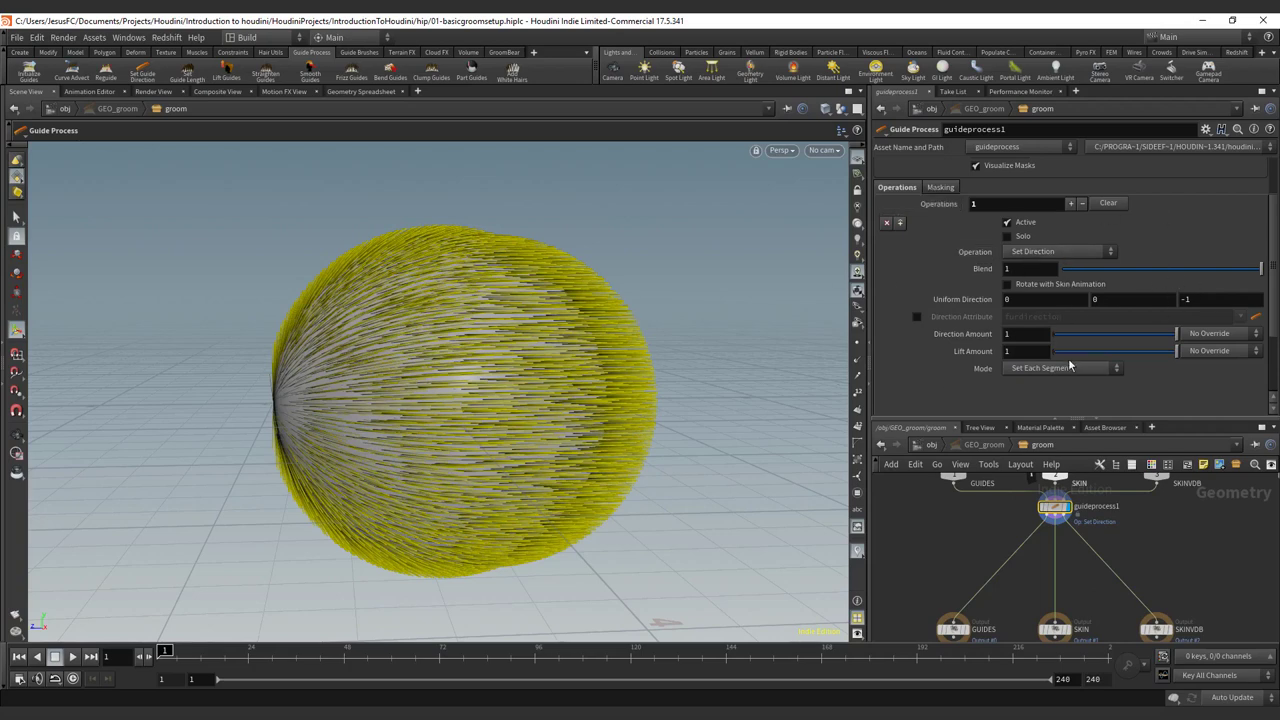
Set the Lift Amount of the Set Direction operation to 0.946.
left_click_drag(1090, 351, 1161, 350)
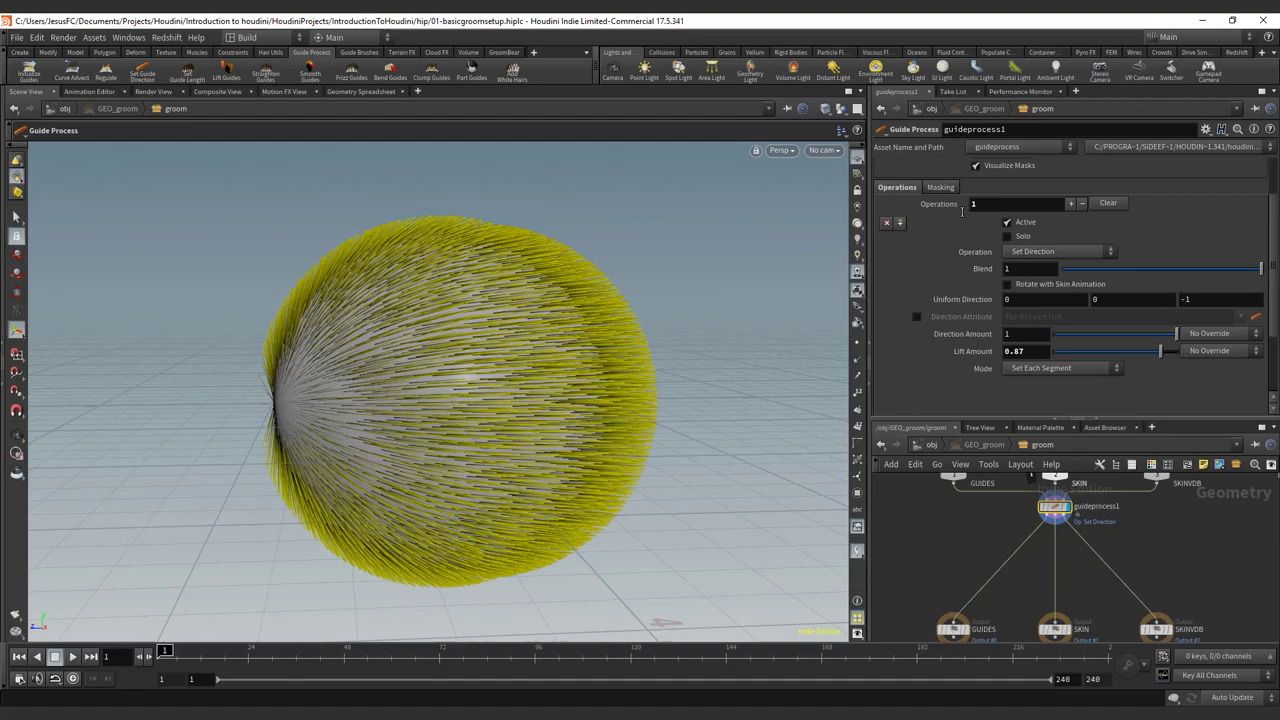
mouse_move(1148, 351)
left_mouse_down()
mouse_move(1126, 352)
mouse_move(1168, 351)
left_mouse_up()
key("Return")
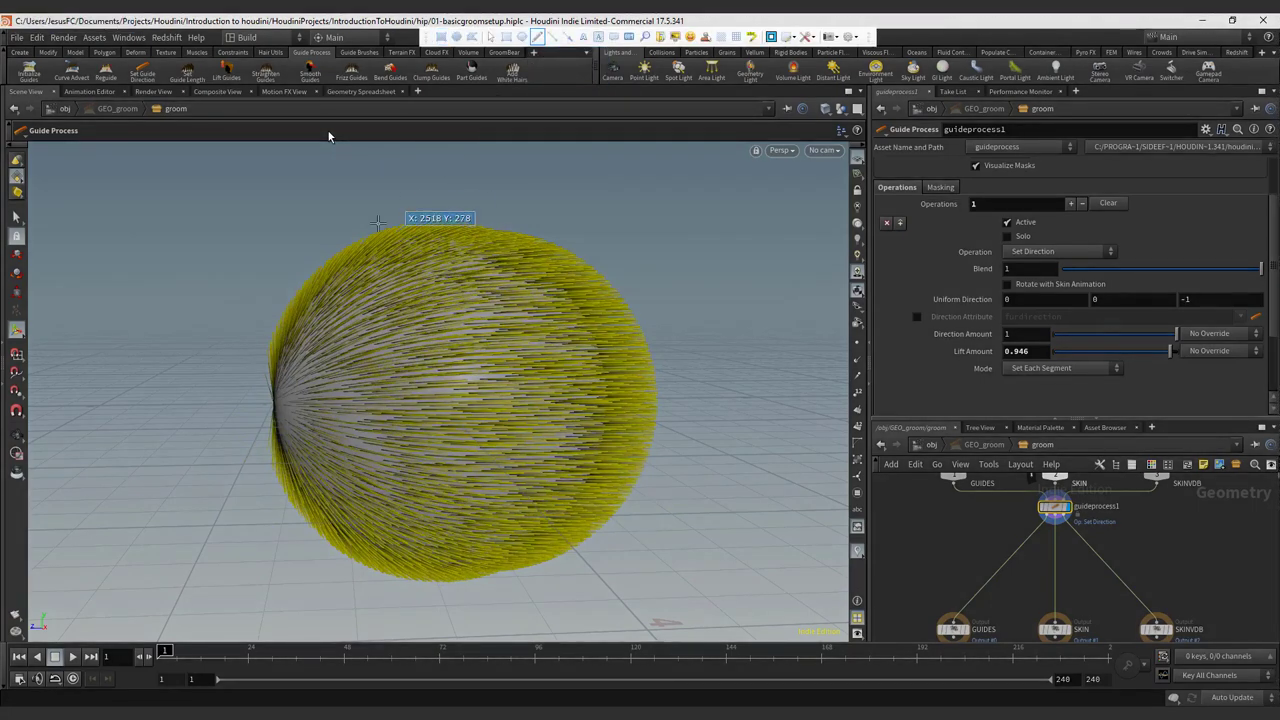
left_click_drag(378, 224, 469, 174)
mouse_move(418, 220)
left_mouse_down()
mouse_move(482, 196)
mouse_move(534, 207)
left_mouse_up()
mouse_move(422, 140)
left_mouse_down()
mouse_move(480, 172)
mouse_move(568, 112)
left_mouse_up()
mouse_move(346, 145)
left_mouse_down()
mouse_move(395, 190)
mouse_move(456, 127)
left_mouse_up()
mouse_move(453, 124)
left_mouse_down()
mouse_move(480, 103)
mouse_move(474, 123)
mouse_move(540, 190)
mouse_move(690, 116)
left_mouse_up()
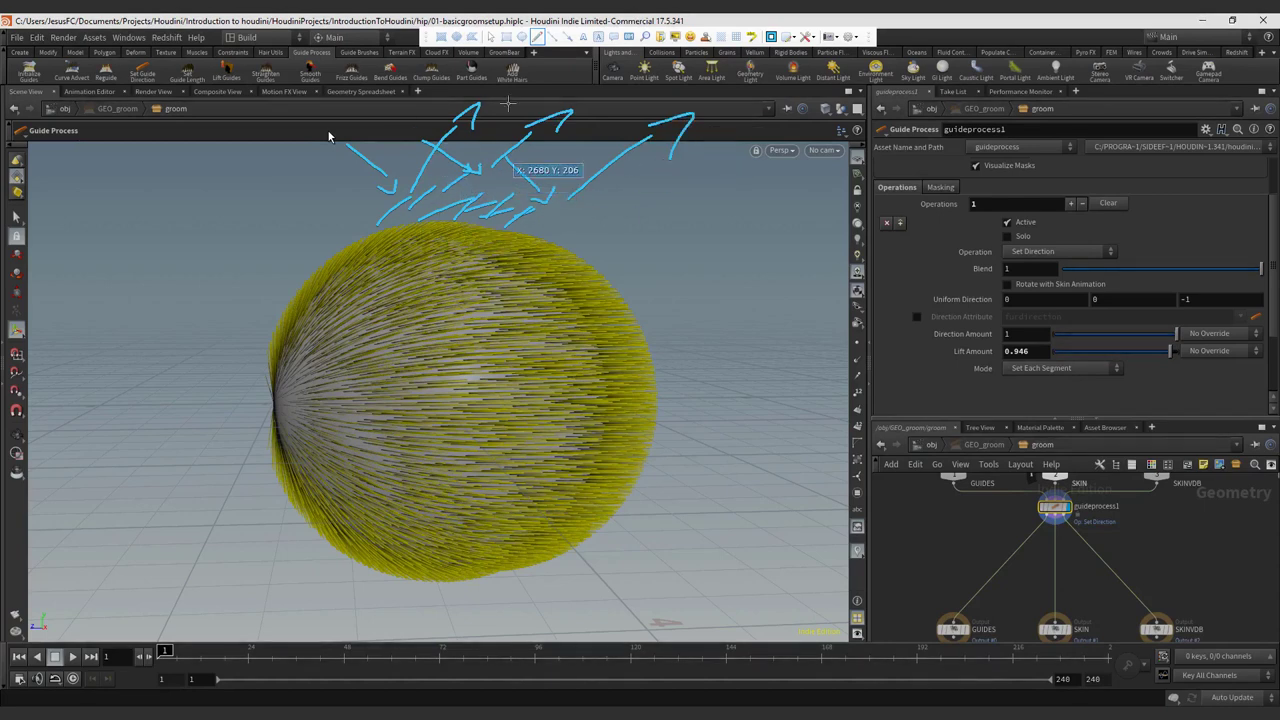
key("Escape")
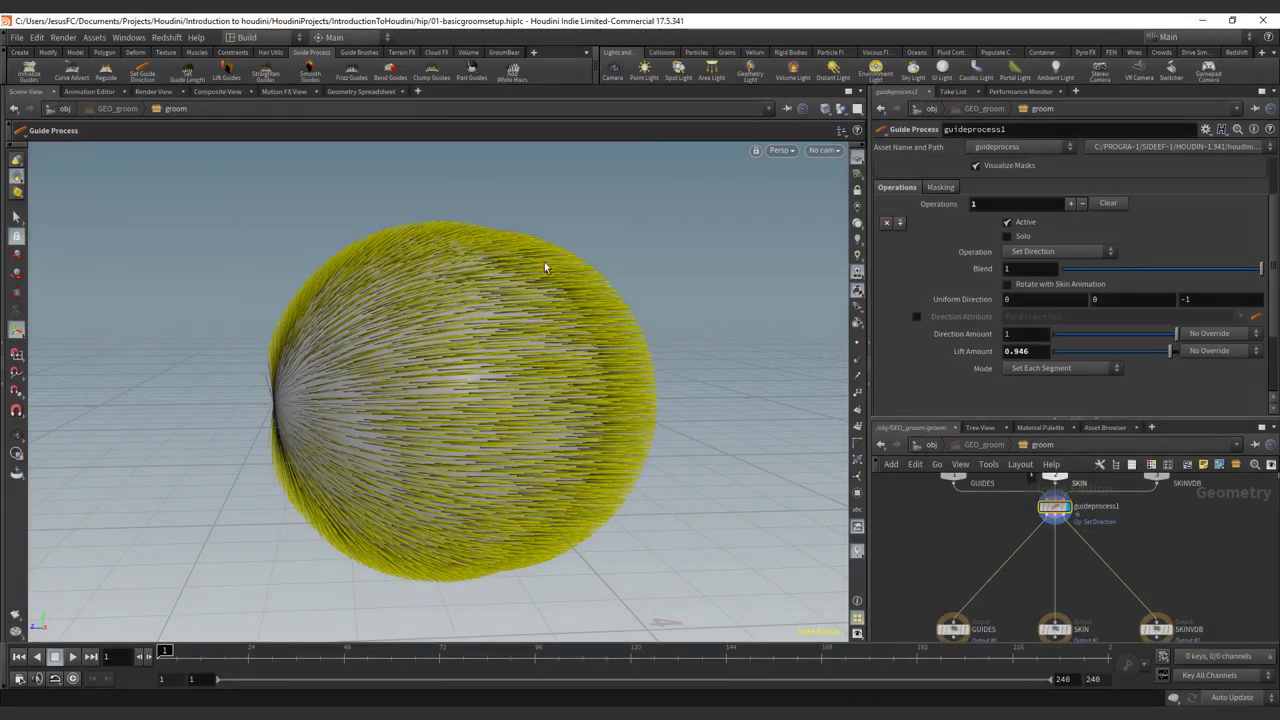